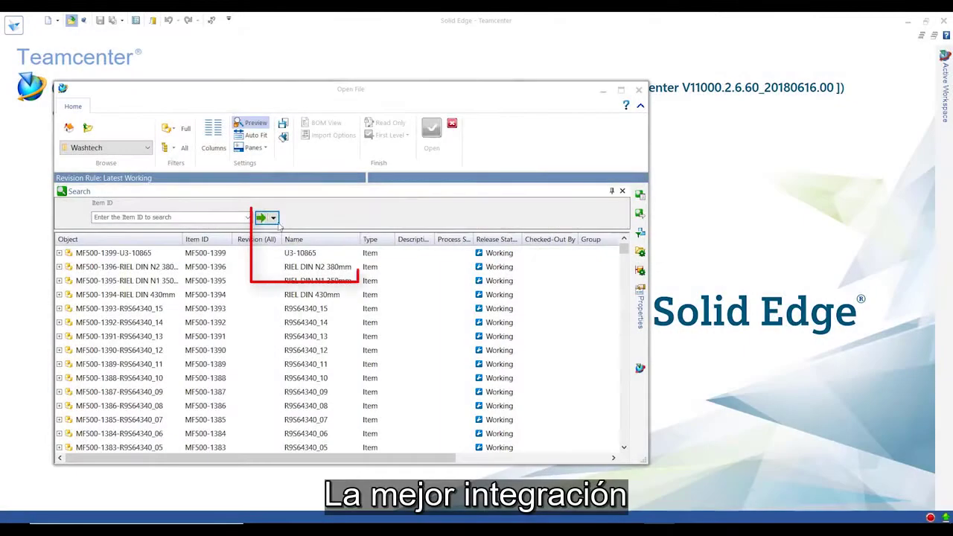
Step: Search for items by Item Name "reserv*" and open the MF500-1524/A;1-RESERVOIR assembly
left_click(273, 218)
left_click(291, 245)
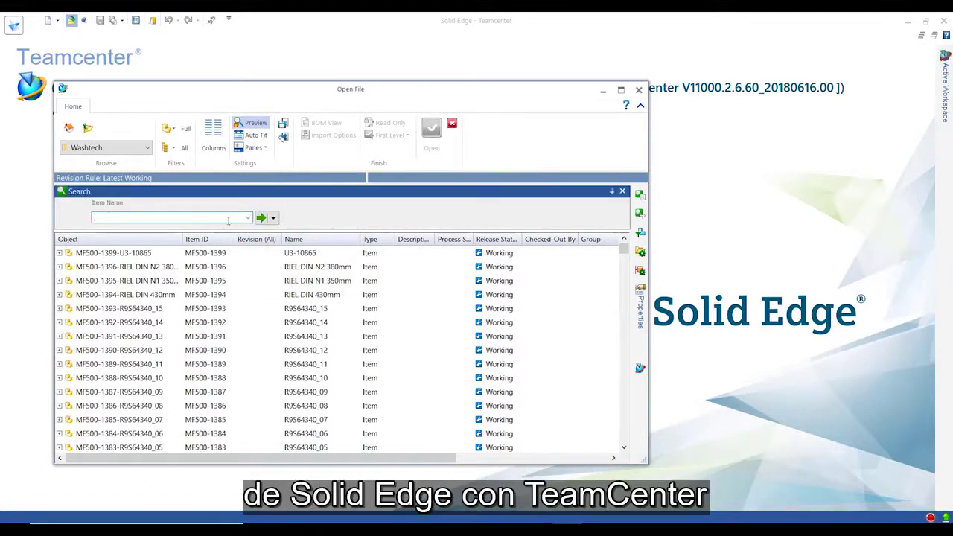
type("reserv*")
key("Return")
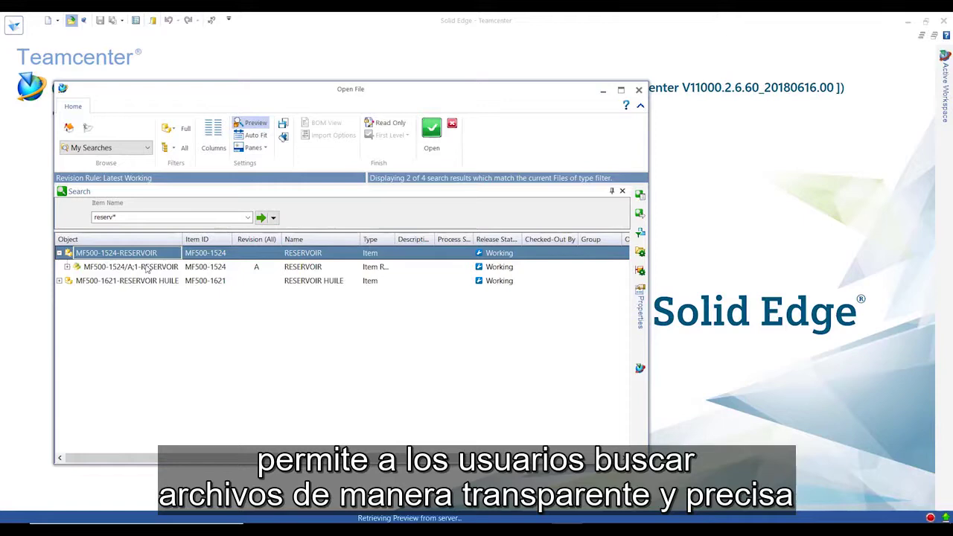
left_click(127, 267)
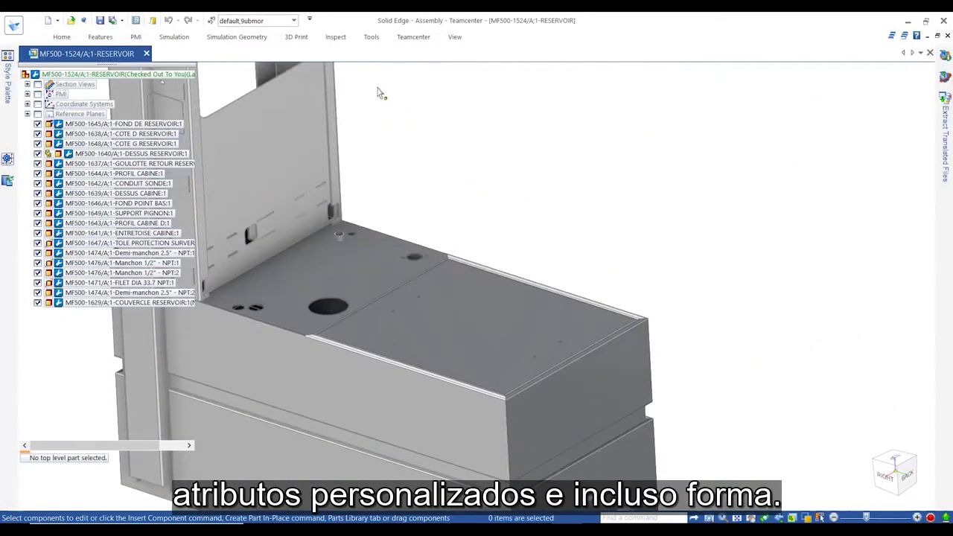
Step: Measure the distance between two mounting holes near the end of the reservoir's top cover
left_click(335, 37)
left_click(75, 67)
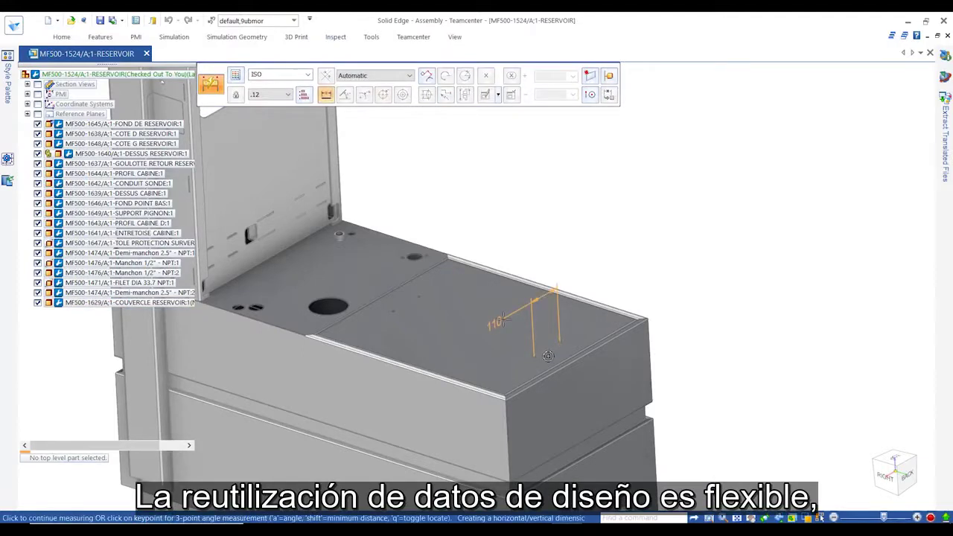
key("Escape")
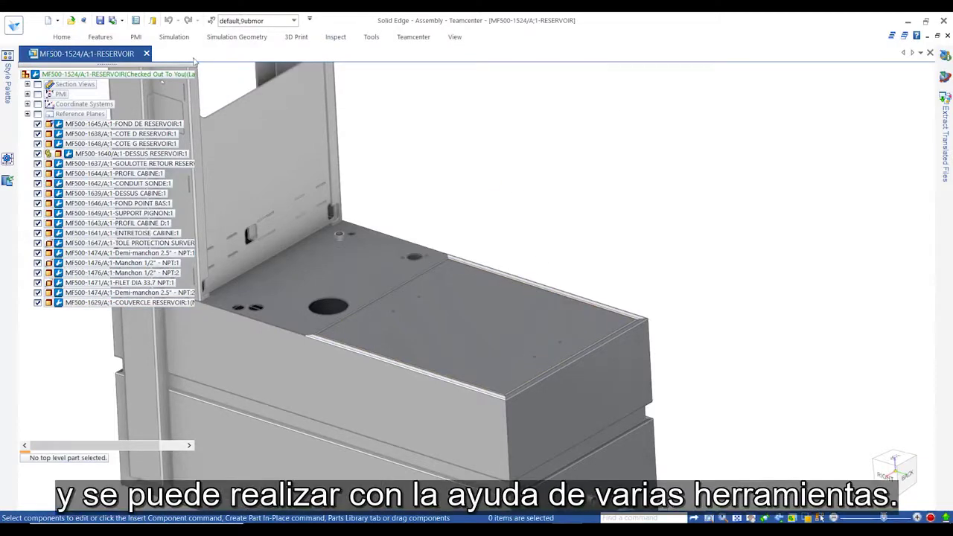
Step: Create a new synchronous part and extrude the handle-shaped sketch profile into a solid body
left_click(57, 20)
left_click(106, 141)
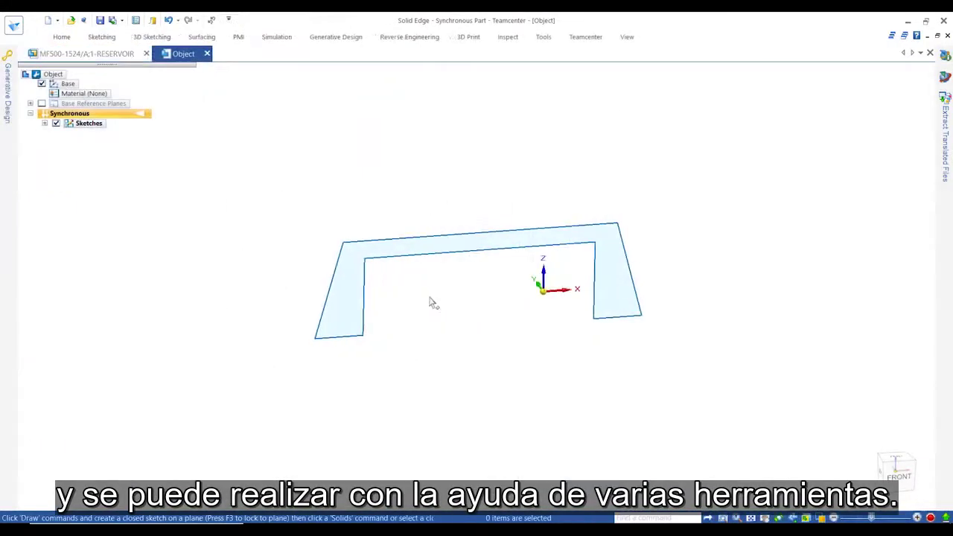
left_click(341, 290)
left_click(337, 281)
left_click(333, 274)
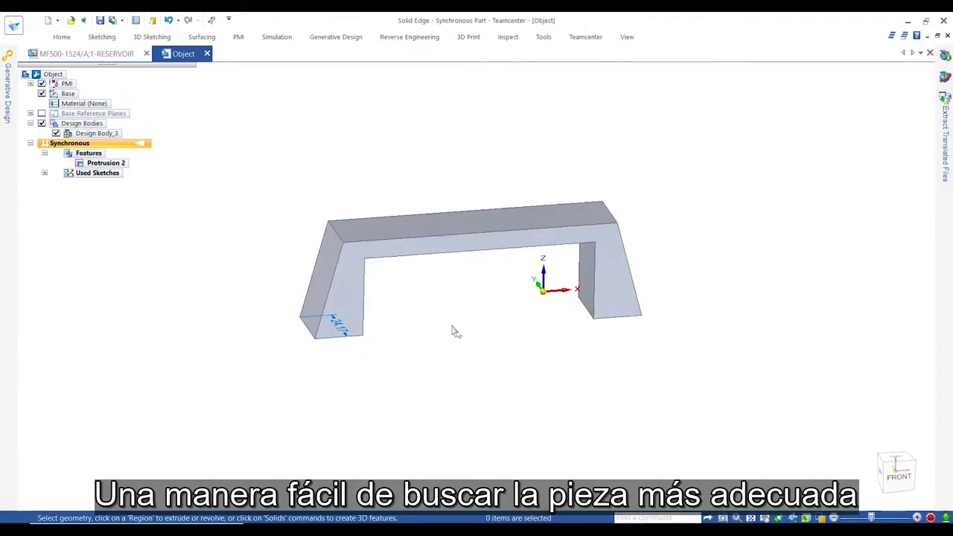
Step: Run a Shape Search on the handle body in a pinned Active Workspace pane and select HANDLE 110mm in the results
middle_click_drag(451, 332, 252, 275)
left_click(946, 111)
left_click(918, 50)
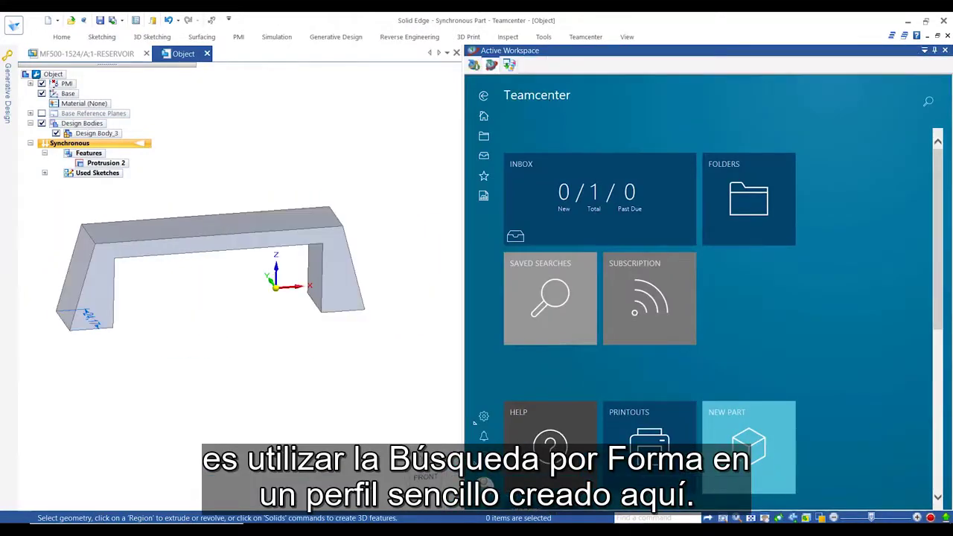
left_click(584, 37)
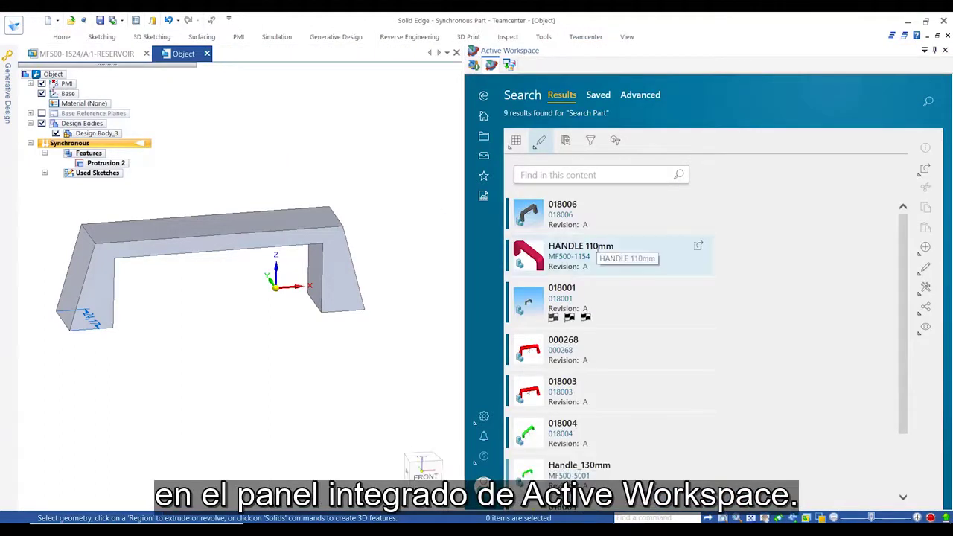
left_click(592, 248)
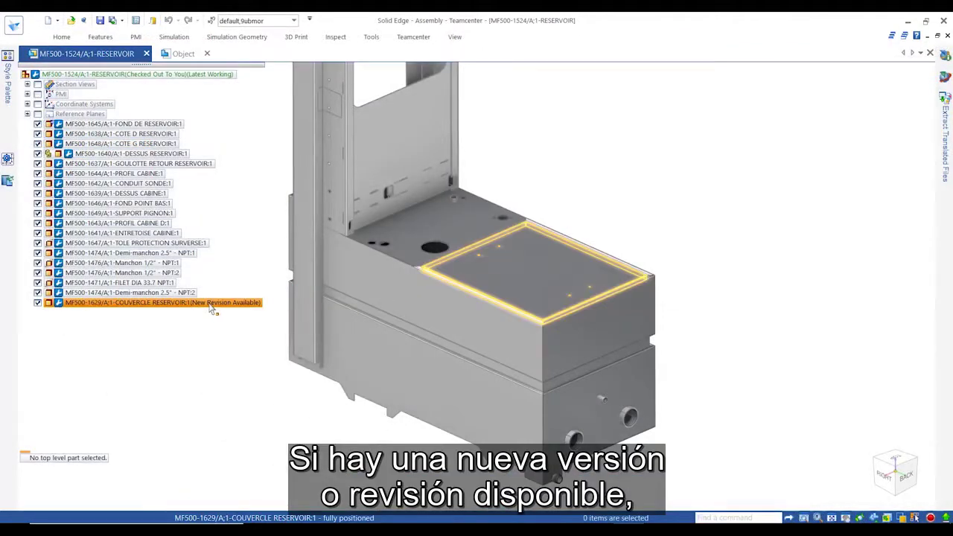
Step: Check the available revisions of the COUVERCLE RESERVOIR cover in the reservoir assembly, selecting revision B
left_click(212, 310)
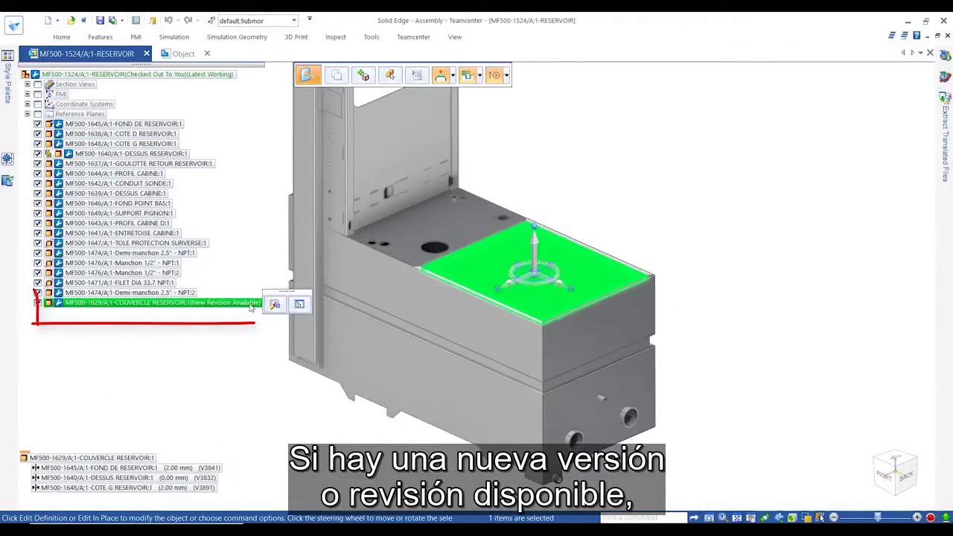
left_click(414, 37)
left_click(244, 74)
left_click(262, 104)
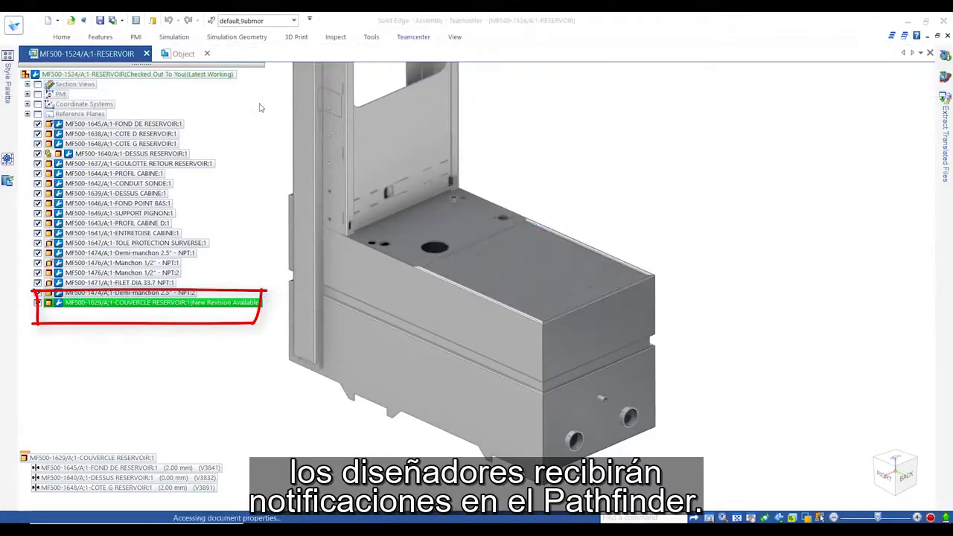
left_click(407, 156)
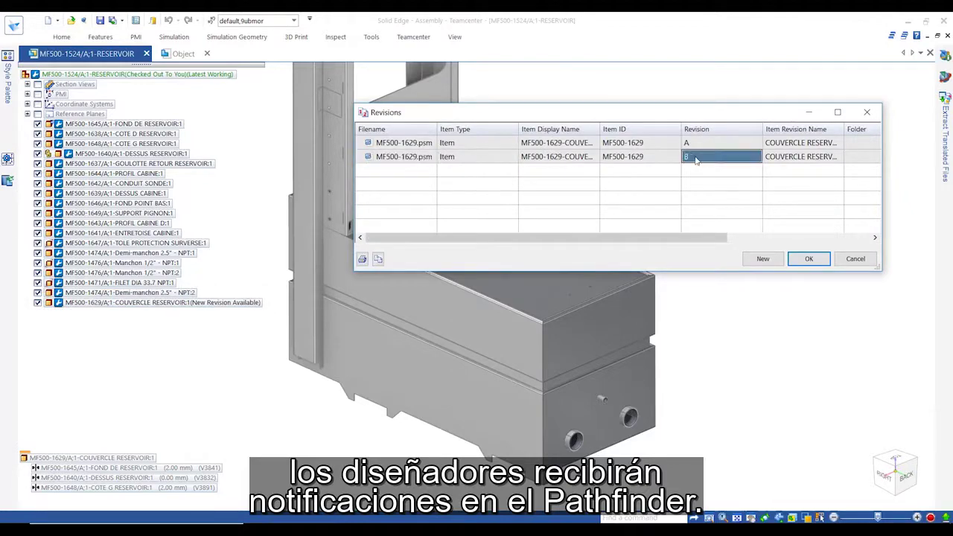
left_click(800, 261)
Step: Replace the COUVERCLE RESERVOIR component in the assembly with its revision B
right_click(244, 303)
mouse_move(270, 115)
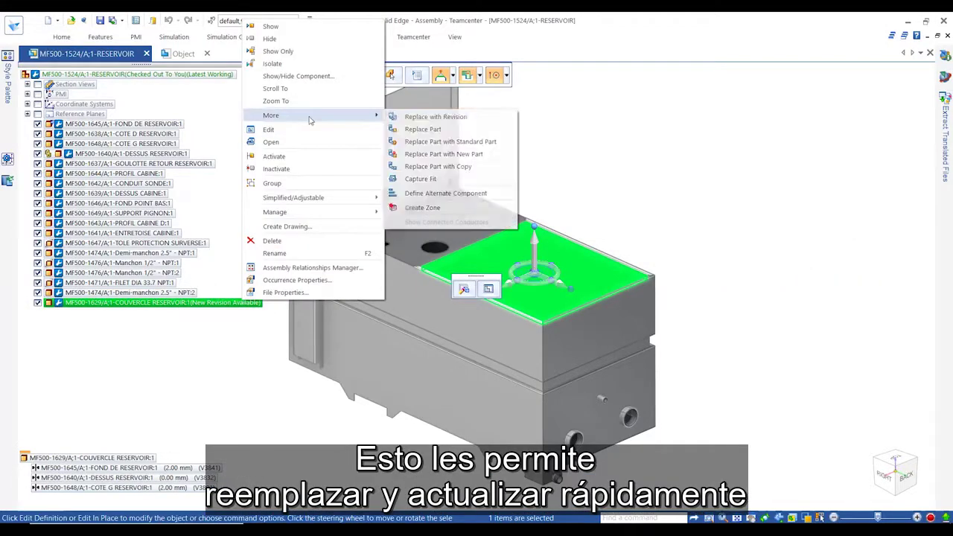
left_click(436, 117)
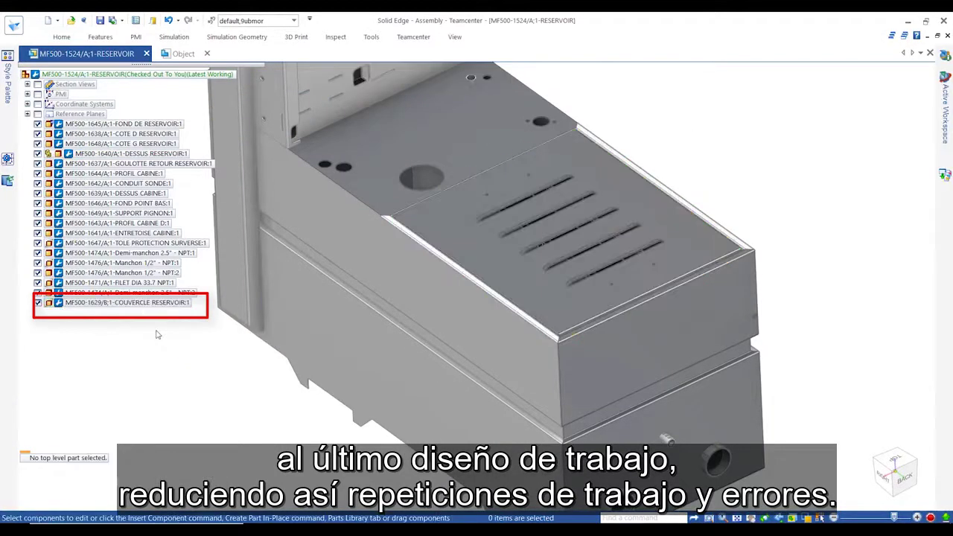
Step: Open Handle_130mm (MF500-5001) from the Active Workspace shape search results and send it to the reservoir assembly for placement
scroll(600, 326, "up", 3)
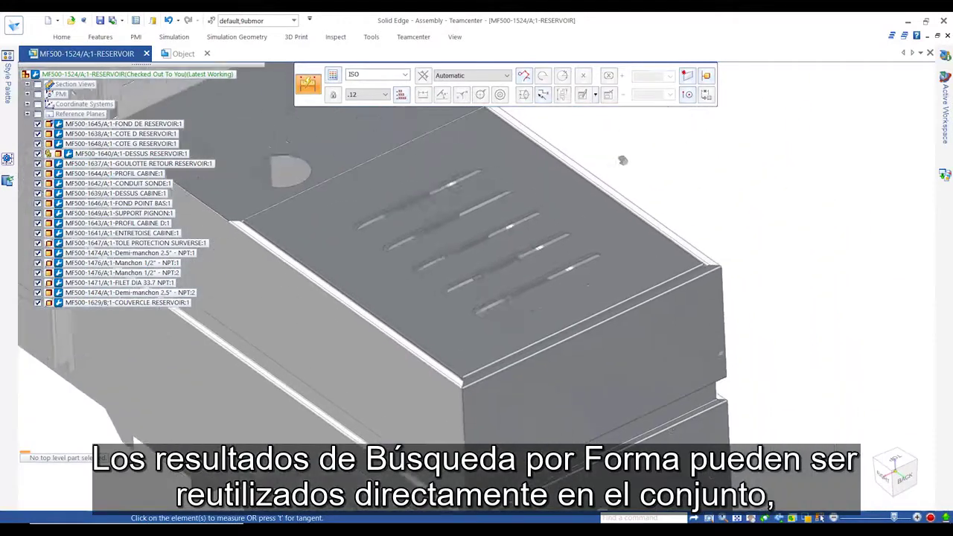
left_click(943, 116)
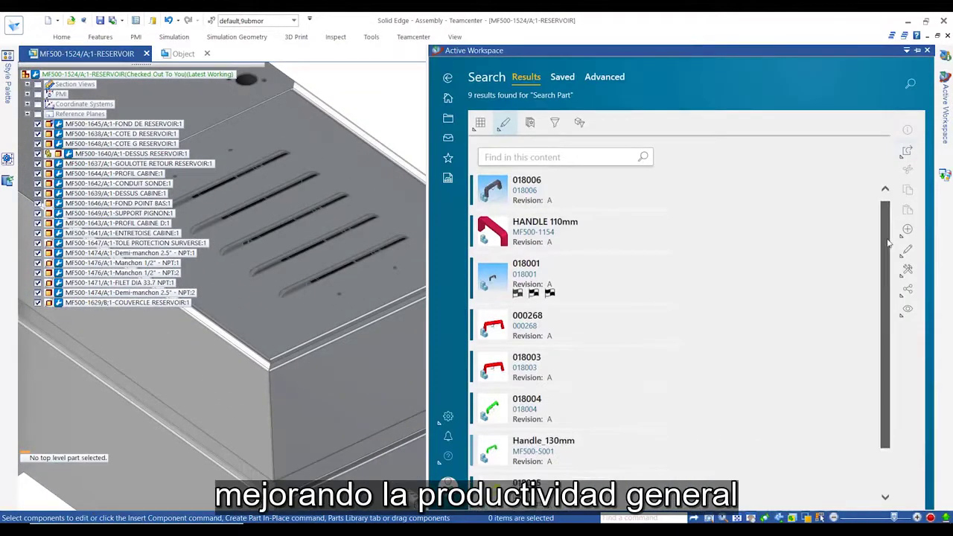
scroll(667, 417, "down", 1)
left_click(664, 424)
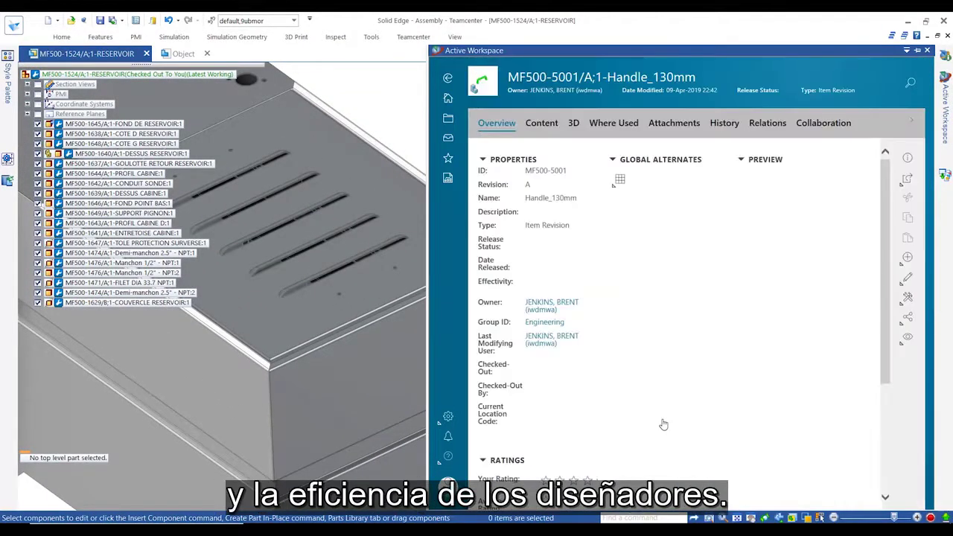
left_click(907, 179)
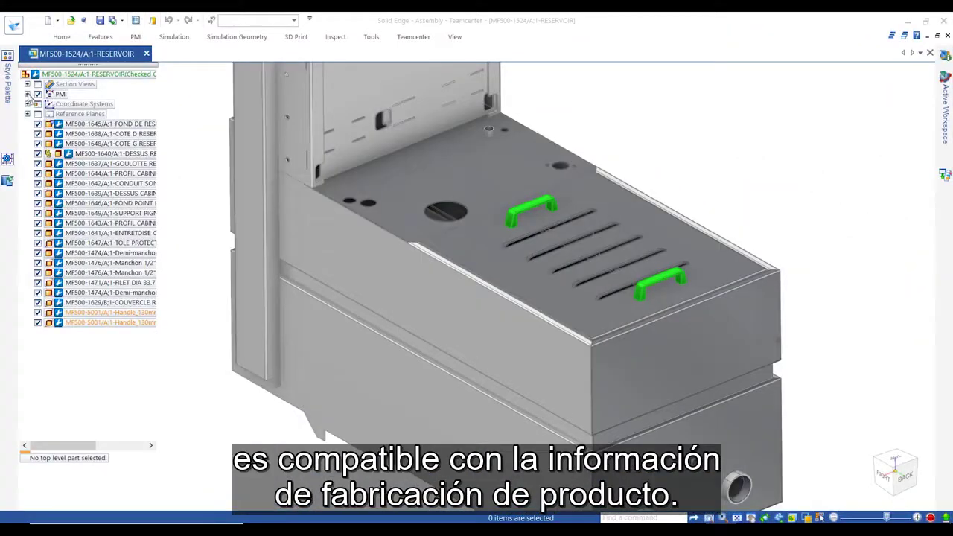
Step: Apply the assembly's saved PMI model views, including Front View and Section View, and display Front View in Teamcenter Visualization Mockup
left_click(27, 94)
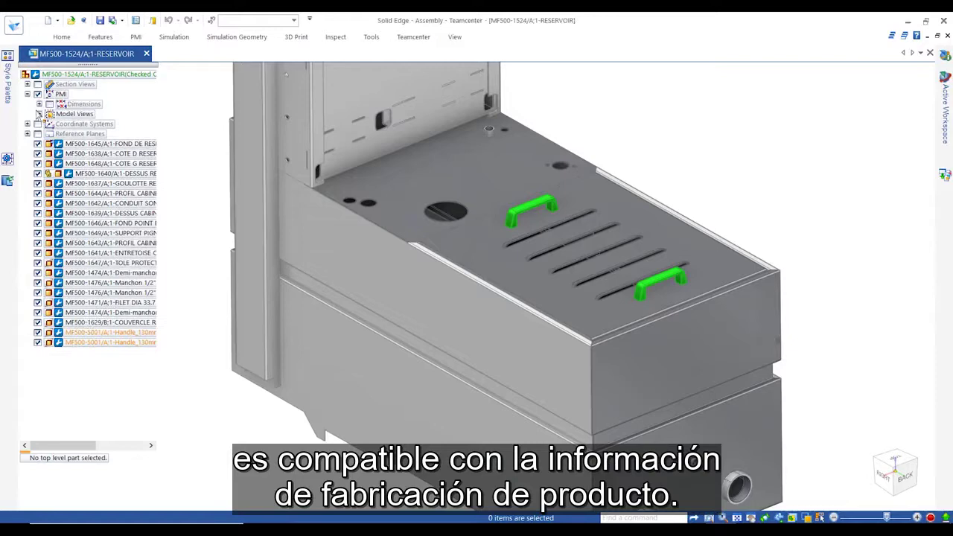
left_click(39, 114)
right_click(75, 142)
left_click(82, 140)
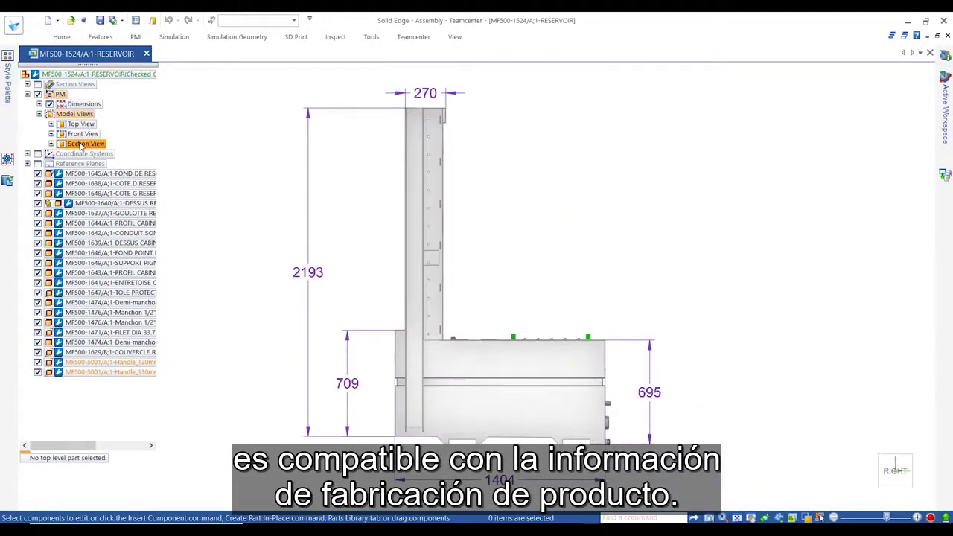
right_click(84, 134)
left_click(111, 136)
right_click(91, 145)
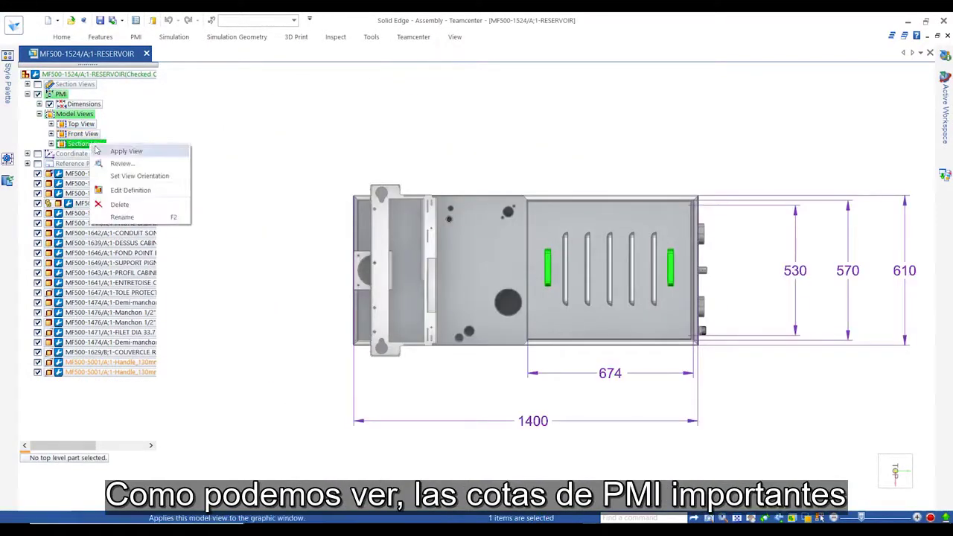
left_click(96, 150)
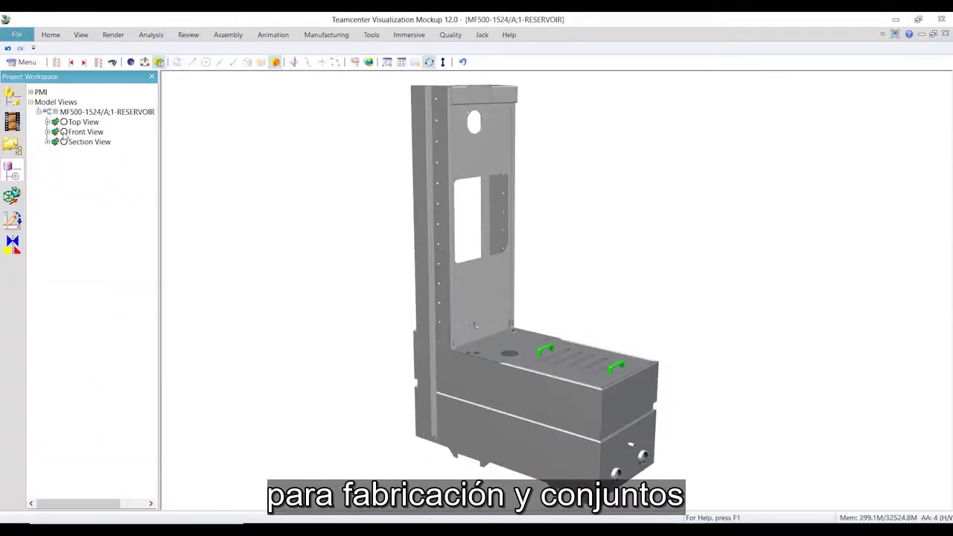
left_click(64, 133)
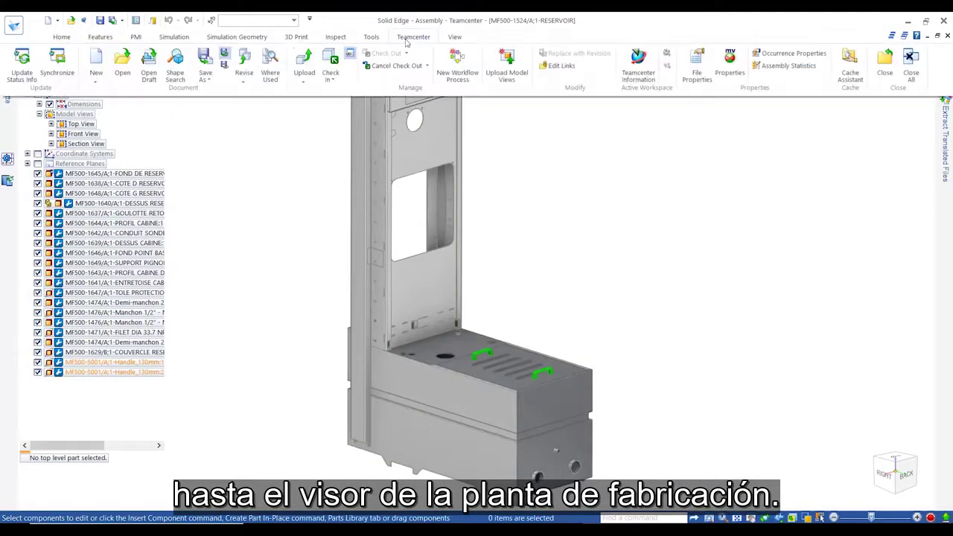
Step: Open Save As Translated for the reservoir assembly and check the file types it can be saved as
left_click(205, 74)
left_click(270, 134)
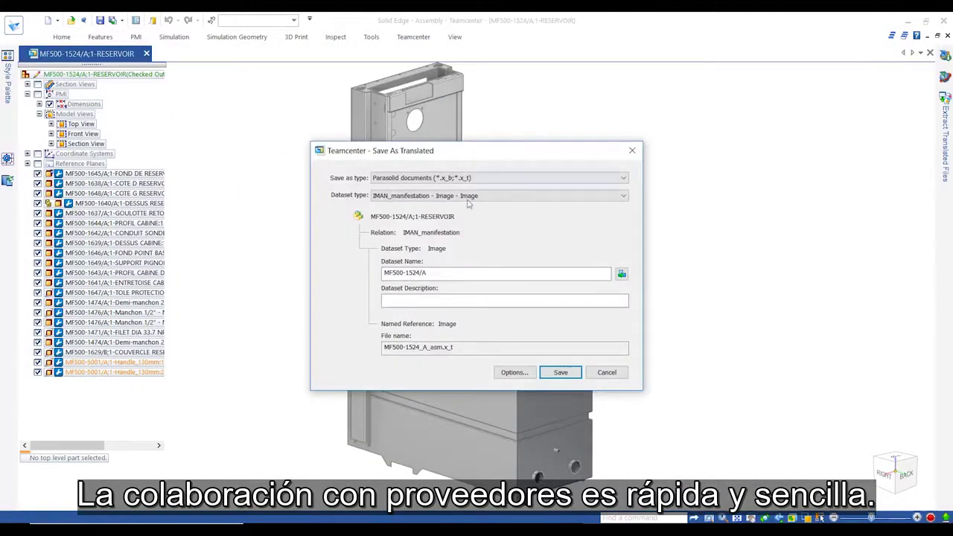
left_click(623, 178)
key("Escape")
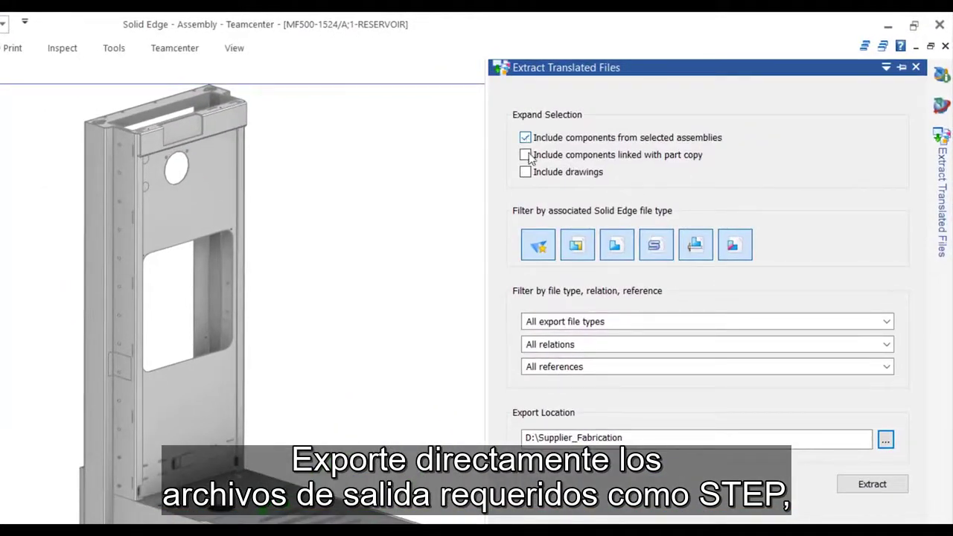
Step: Extract all export file types to D:\Supplier_Fabrication, including components linked with part copy
left_click(526, 155)
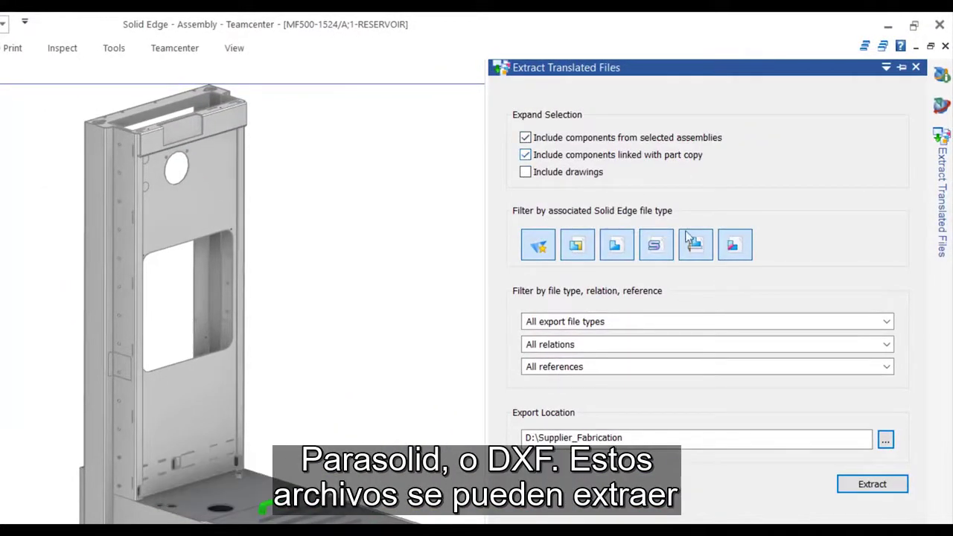
left_click(886, 322)
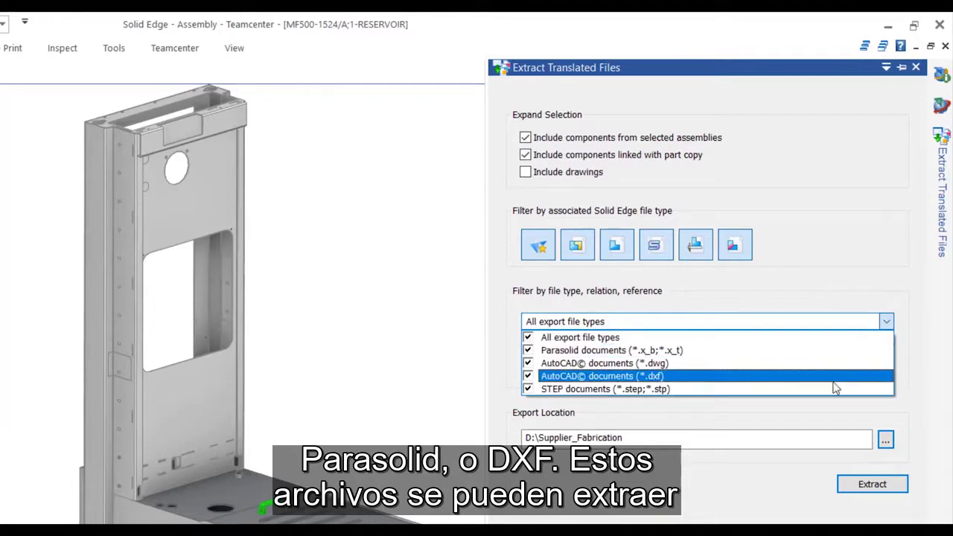
left_click(918, 395)
left_click(864, 484)
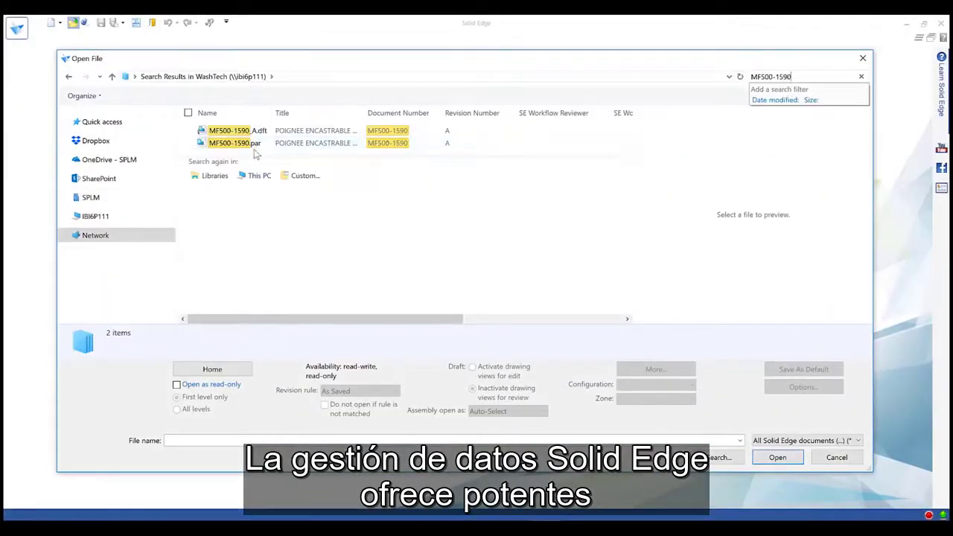
Step: Preview the MF500-1590 drawing and part in the search results, and open MF500-1590.par
left_click(254, 143)
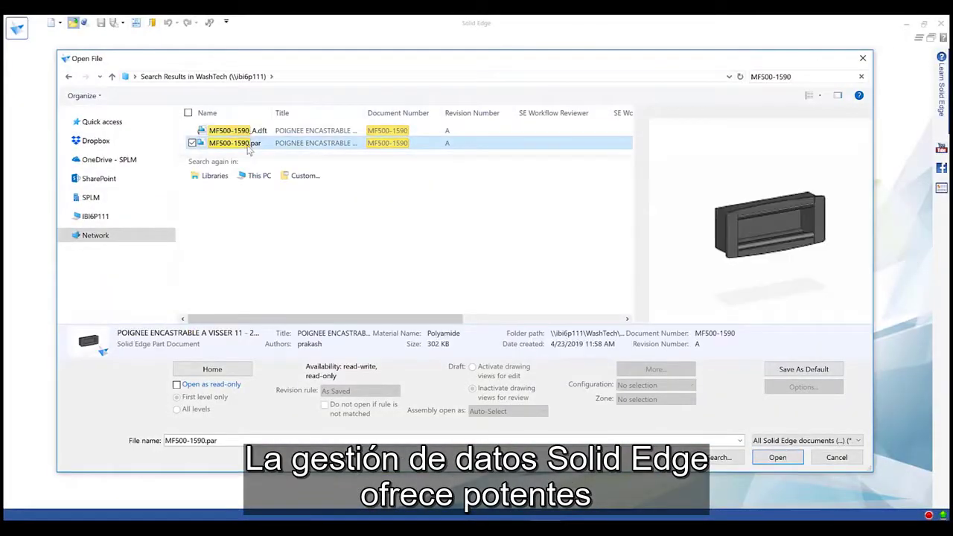
left_click(246, 131)
left_click(245, 143)
mouse_move(339, 319)
left_mouse_down()
mouse_move(501, 320)
mouse_move(326, 322)
left_mouse_up()
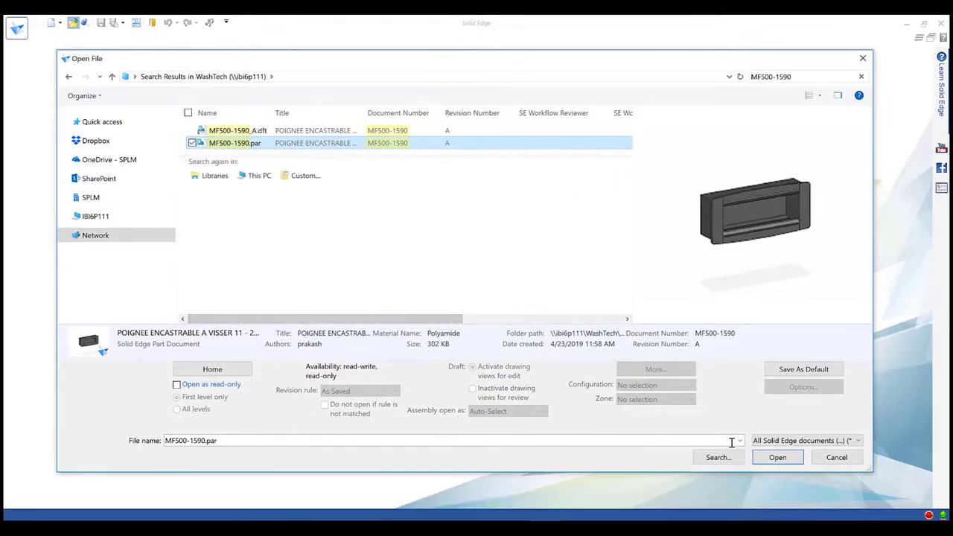
left_click(778, 457)
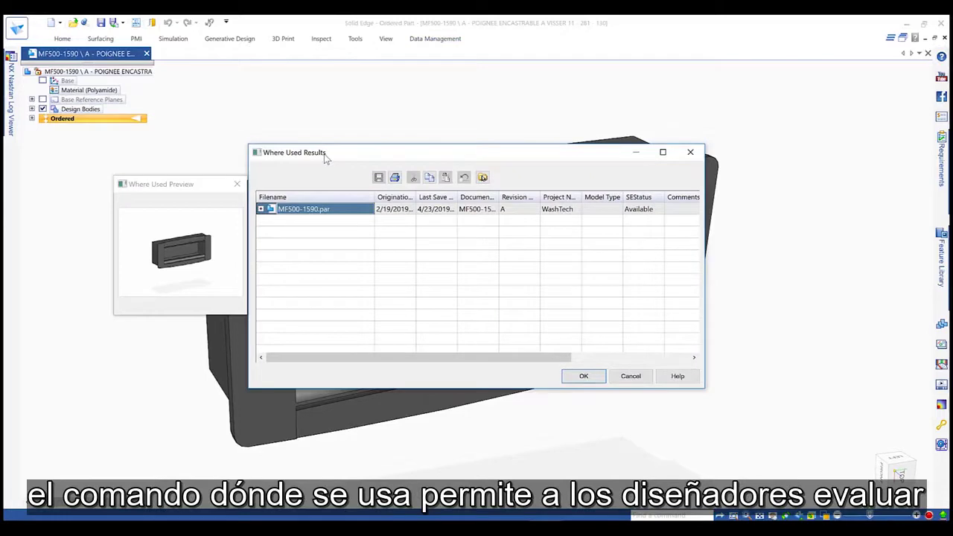
Step: Expand the Where Used results for MF500-1590.par, inspect the MF500-1590_A.dft entry, and close the results
left_click(261, 209)
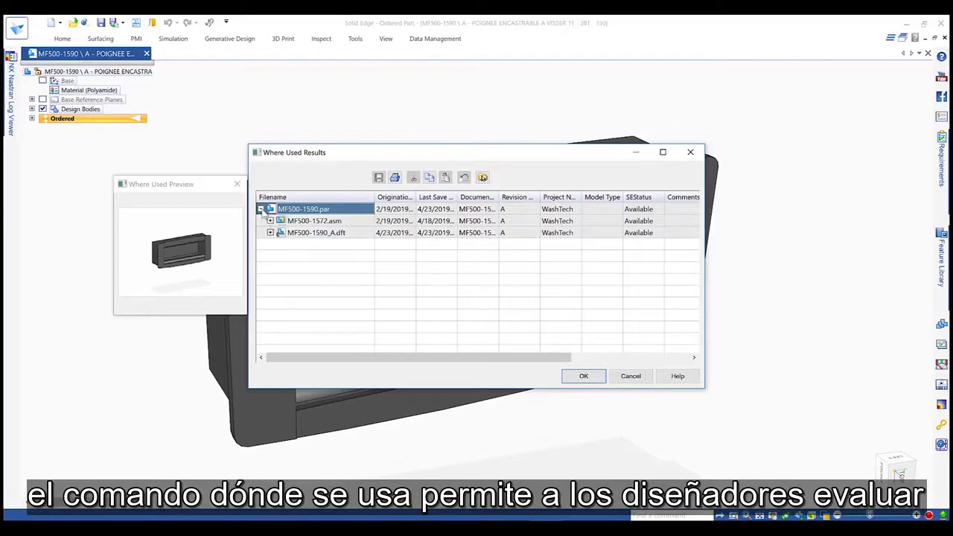
left_click(290, 233)
left_click(626, 377)
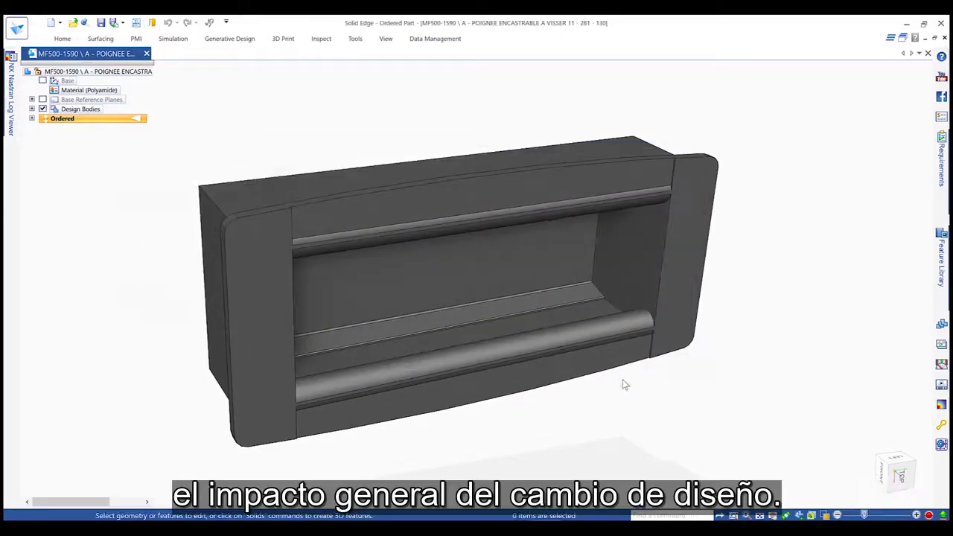
Step: Release the handle part for manufacturing through a Quick Release workflow titled 'Handle' release workflow, with its drawings included
left_click(434, 39)
left_click(448, 77)
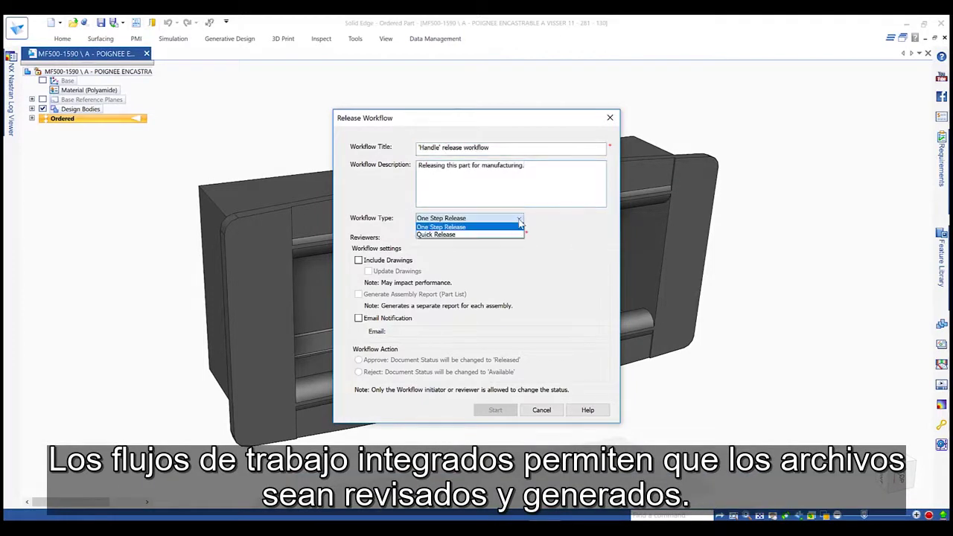
left_click(519, 235)
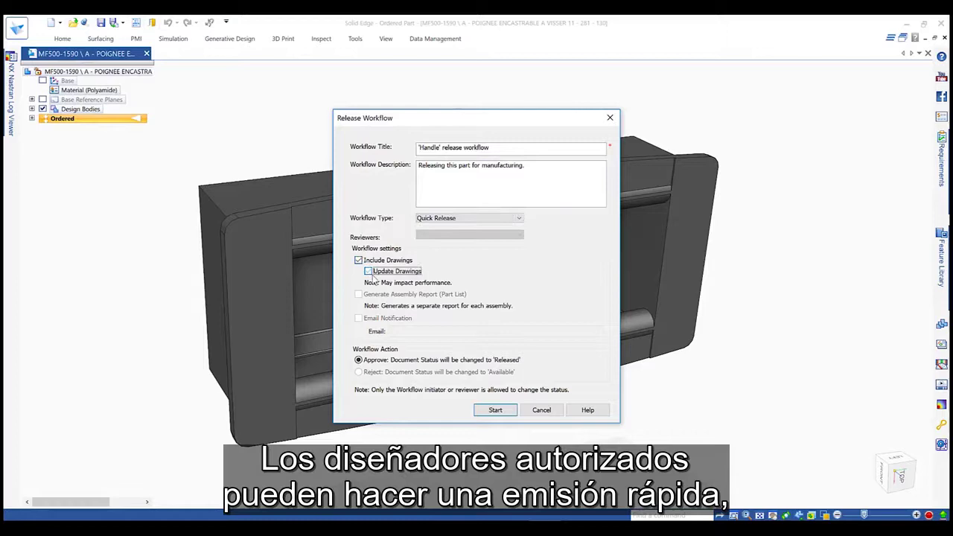
left_click(484, 411)
left_click(442, 302)
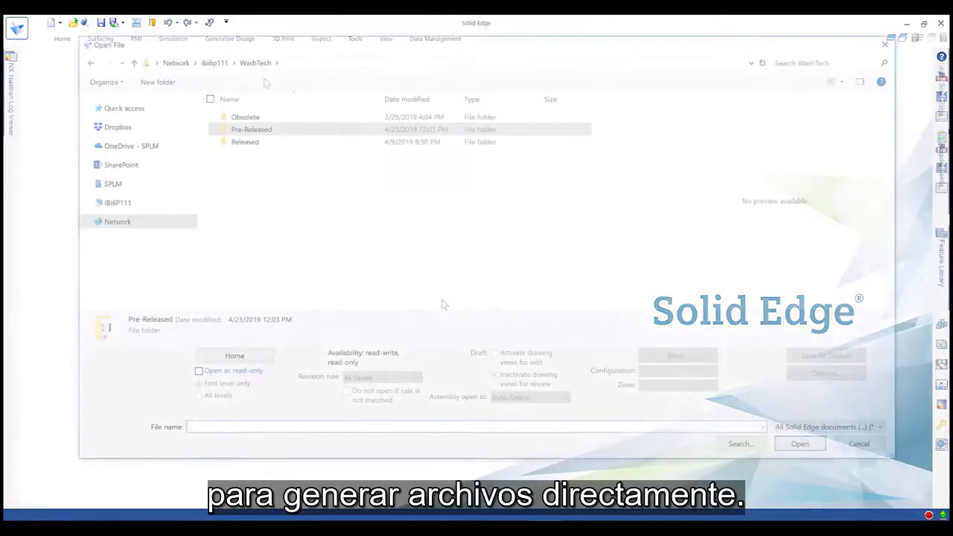
Step: Search the WashTech folder for MF500-1590, select MF500-1590.par, and examine its workflow title, history and status attributes
type("MF500-1590")
key("Return")
left_click(257, 129)
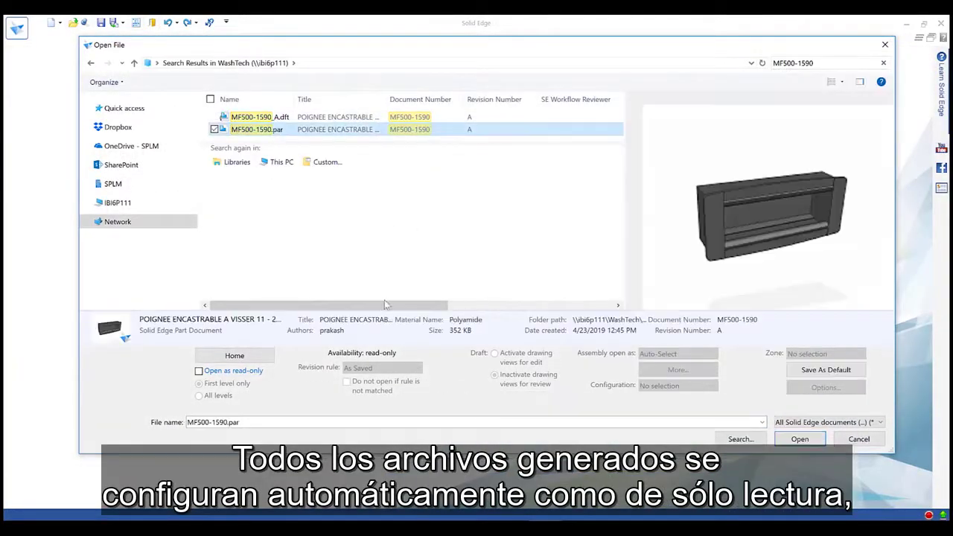
left_click_drag(385, 304, 492, 310)
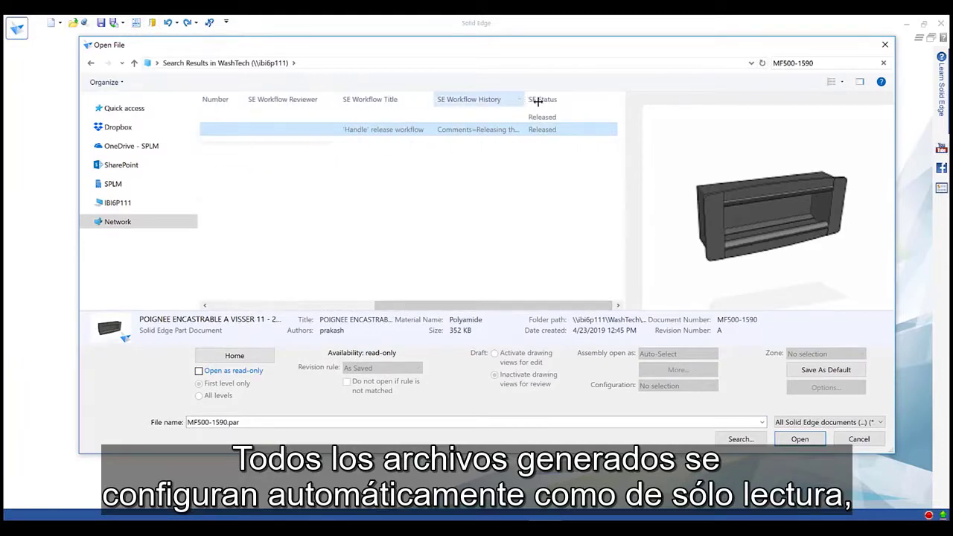
left_click_drag(474, 305, 332, 305)
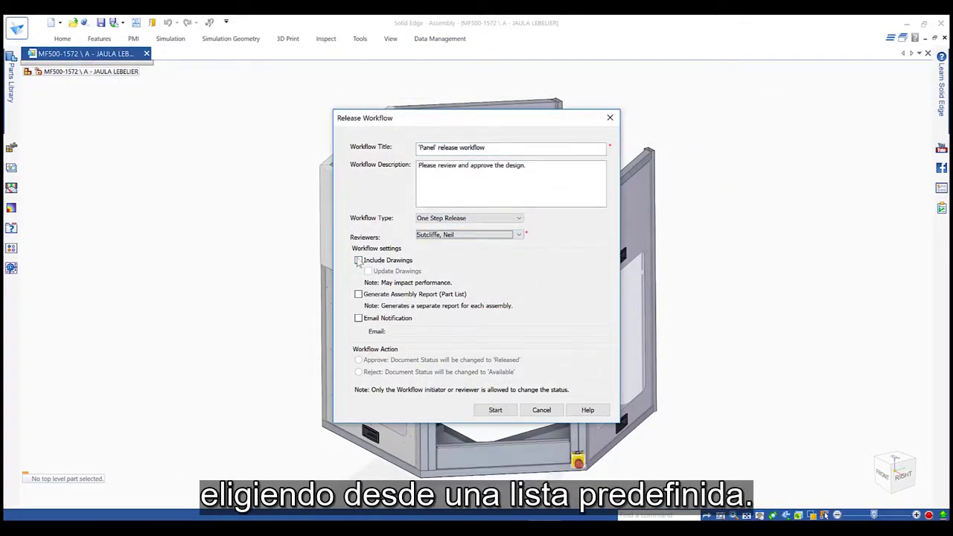
Step: Start the One Step Release workflow for the panel assembly with an assembly report and email notification, and dismiss the review mail alert
left_click(359, 295)
left_click(359, 319)
left_click(482, 413)
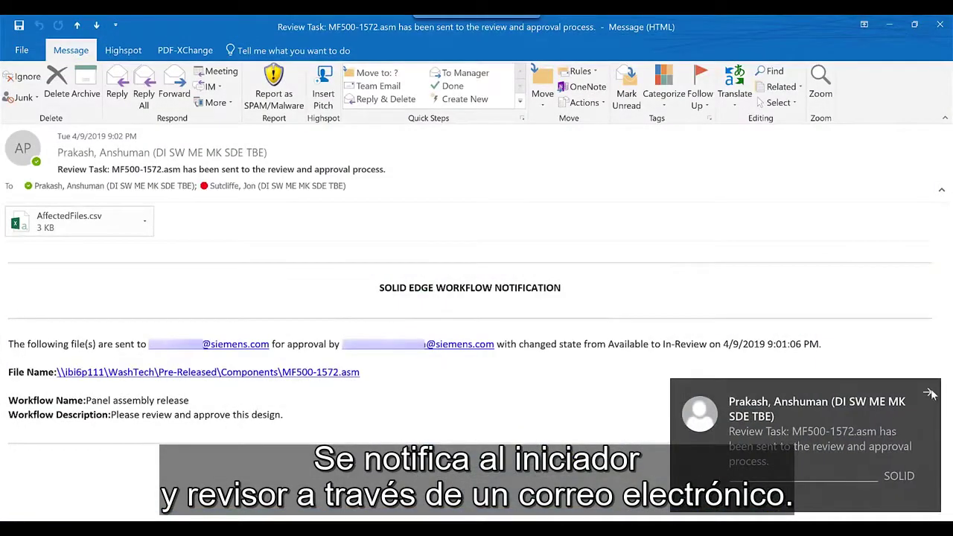
left_click(931, 394)
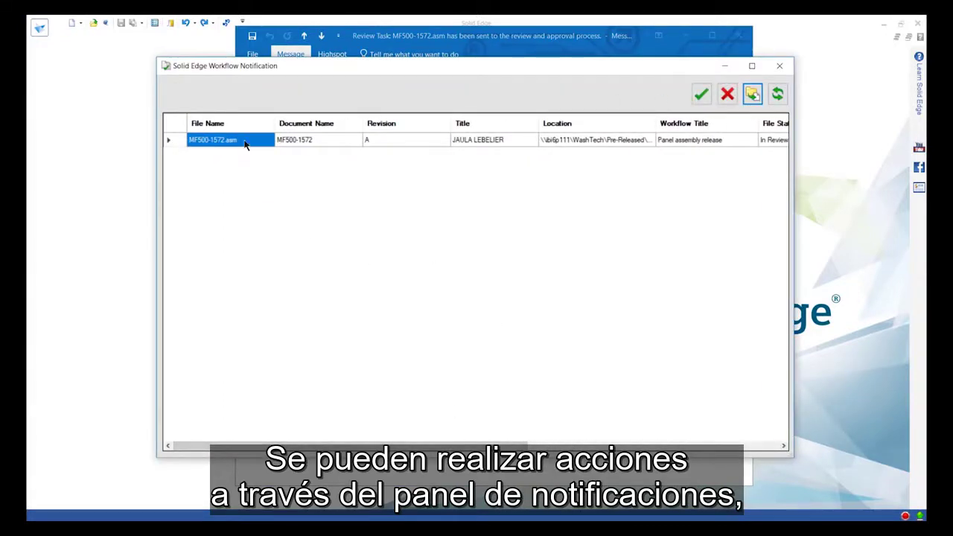
Step: Open the affected documents spreadsheet for MF500-1572.asm from the workflow notification, review the list, and close it
left_click(523, 215)
left_click(751, 95)
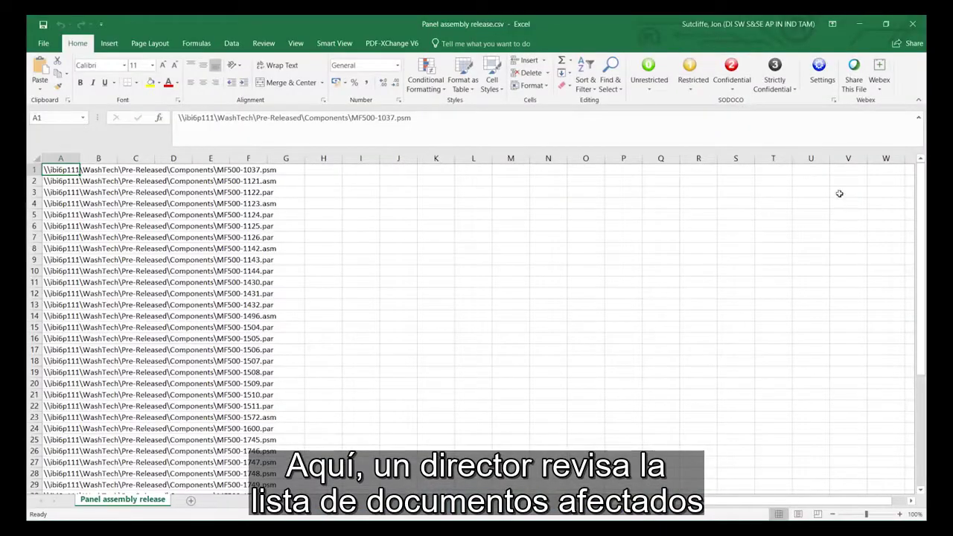
left_click(913, 24)
Step: Open MF500-1572.asm in Solid Edge from the workflow notification and inspect the panel assembly design
right_click(258, 149)
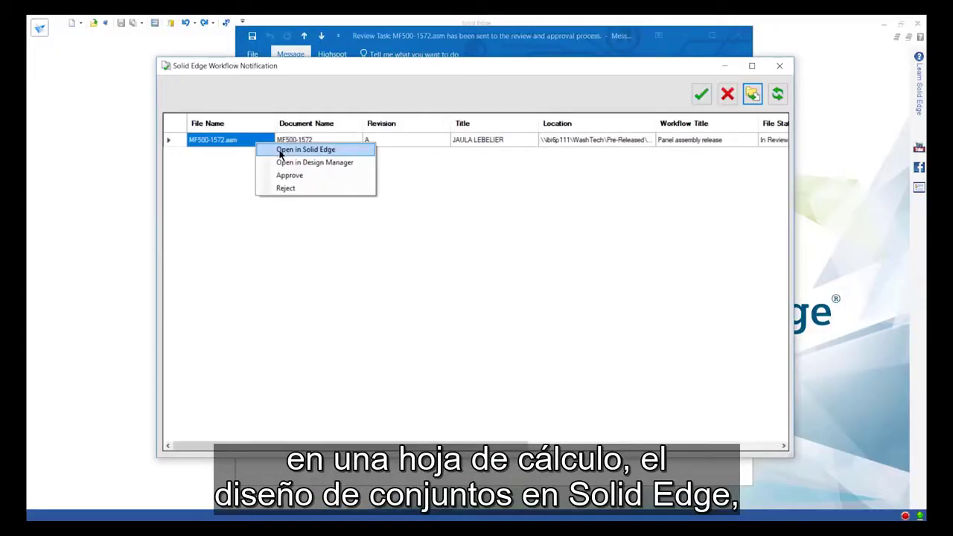
left_click(280, 154)
middle_click_drag(313, 189, 513, 302)
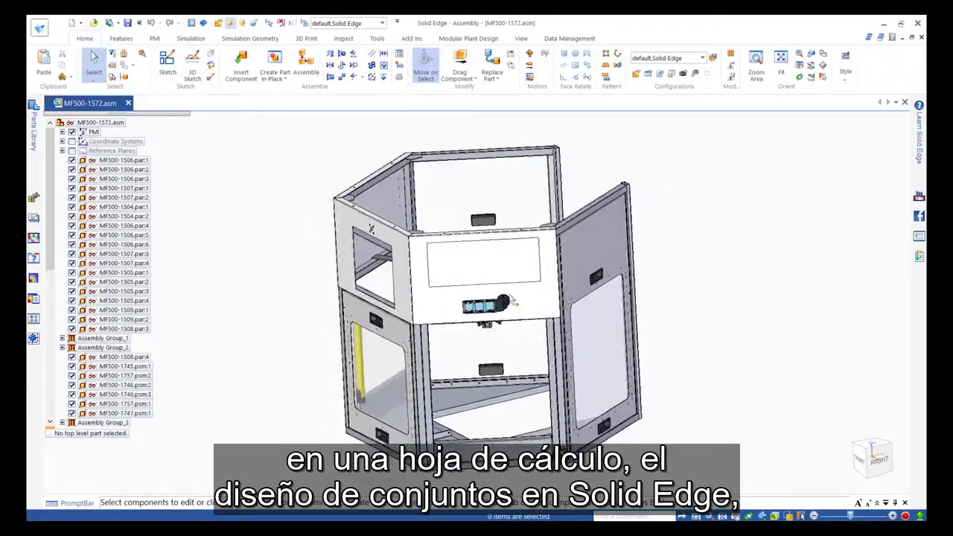
scroll(521, 327, "up", 3)
scroll(531, 355, "down", 3)
Step: Approve the Panel assembly release workflow for MF500-1572.asm so its document status changes to Released
left_click(569, 38)
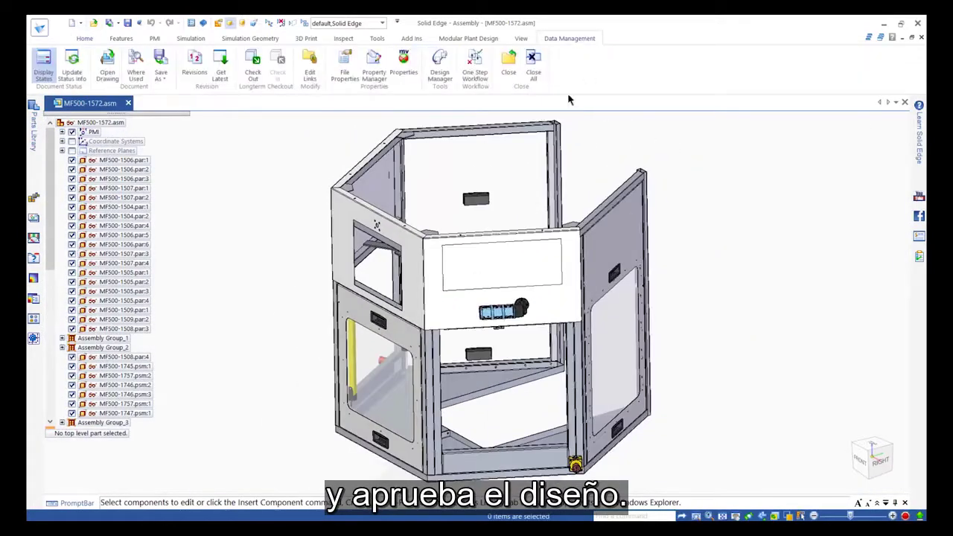
left_click(478, 74)
left_click(368, 356)
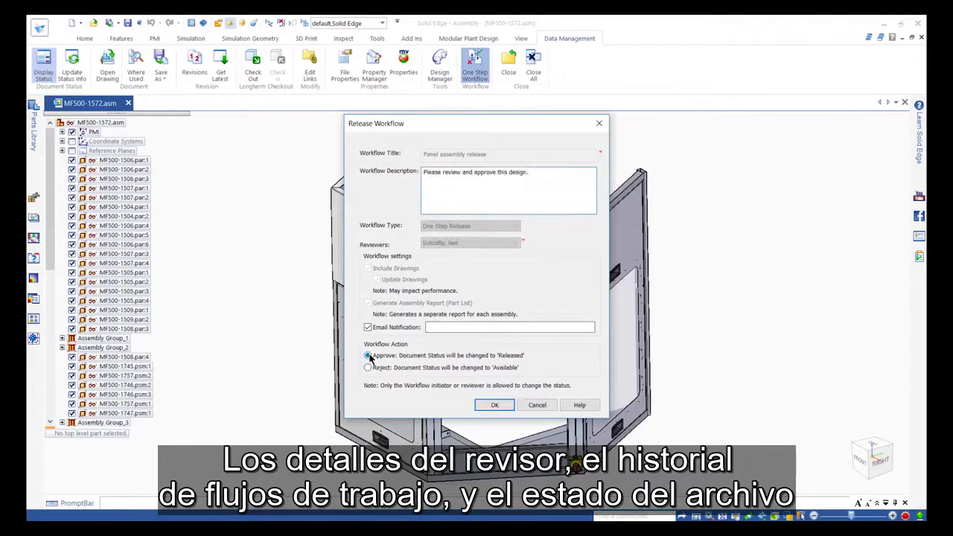
left_click(493, 406)
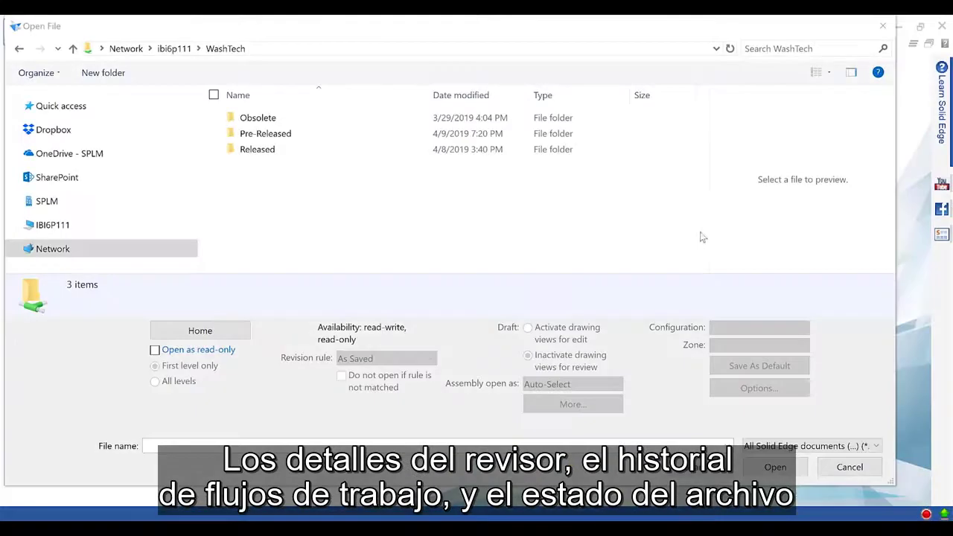
Step: Search the WashTech folder for *1572 and examine the workflow reviewer, history and status attributes of MF500-1572.asm
left_click(782, 49)
type("*1572")
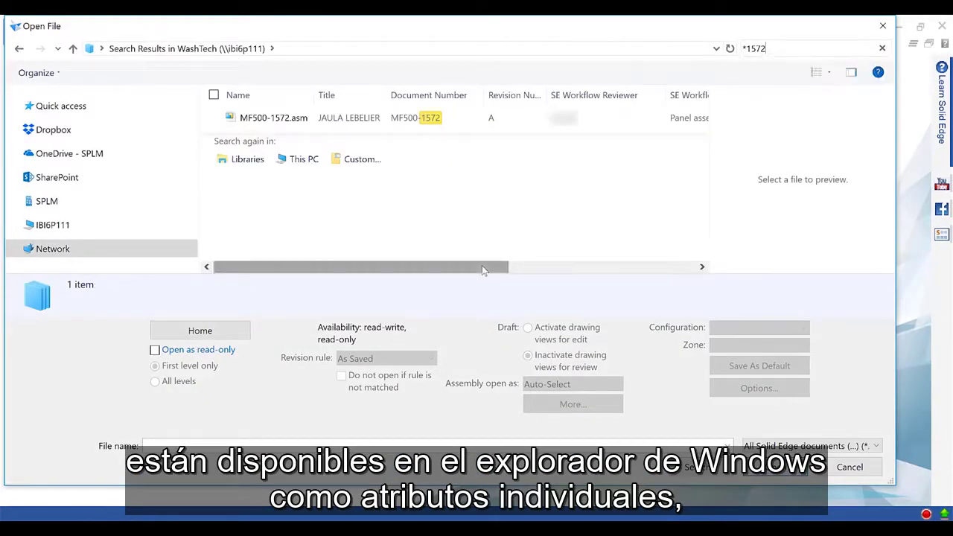
left_click_drag(482, 267, 654, 268)
left_click_drag(613, 95, 713, 97)
left_click_drag(543, 267, 432, 267)
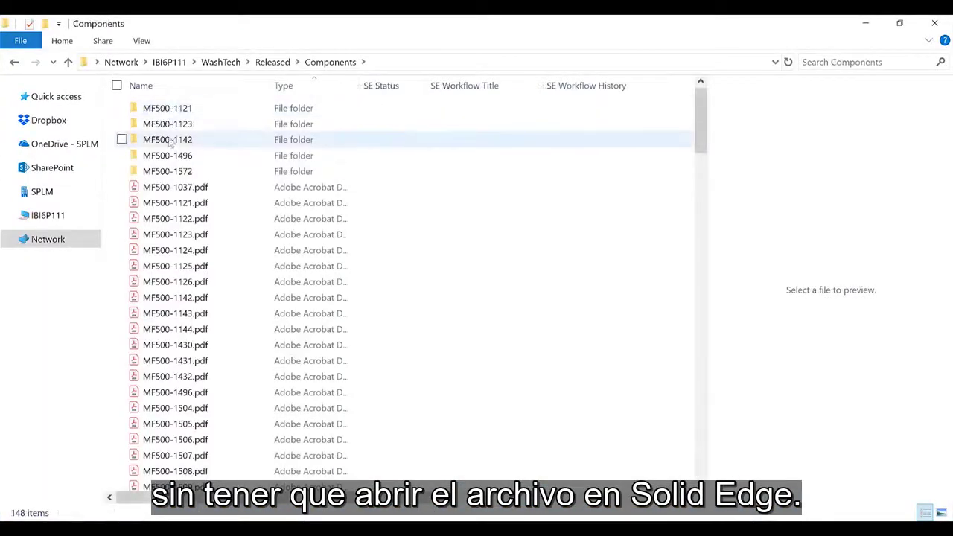
Step: Preview released component files in WashTech\Released\Components, and open the MF500-1142.txt parts list in Notepad
left_click(176, 203)
left_click(190, 253)
left_click_drag(590, 138, 588, 441)
left_click(176, 227)
double_click(199, 452)
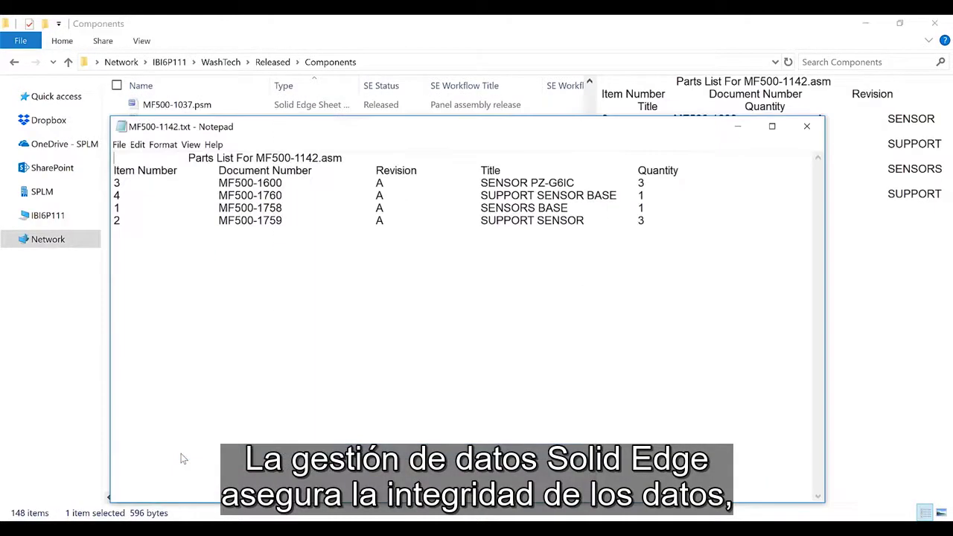